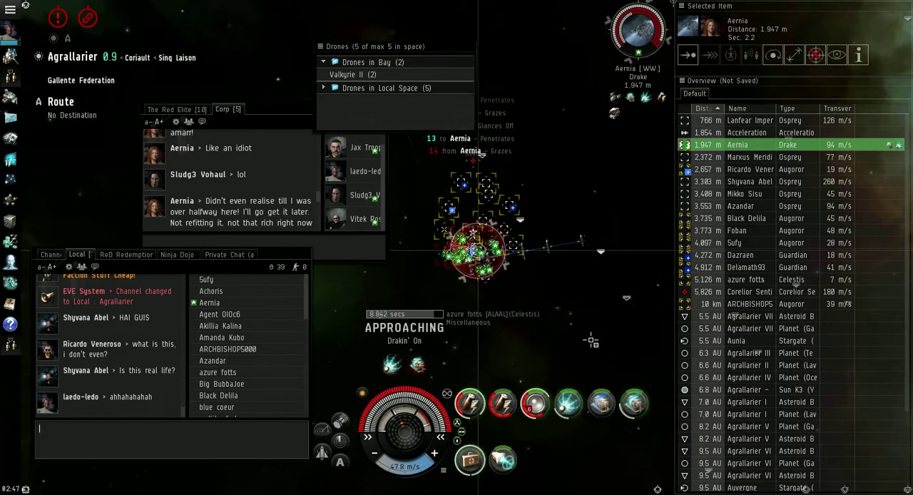
Move focus out of the chat box and back to the game view
left_click(589, 355)
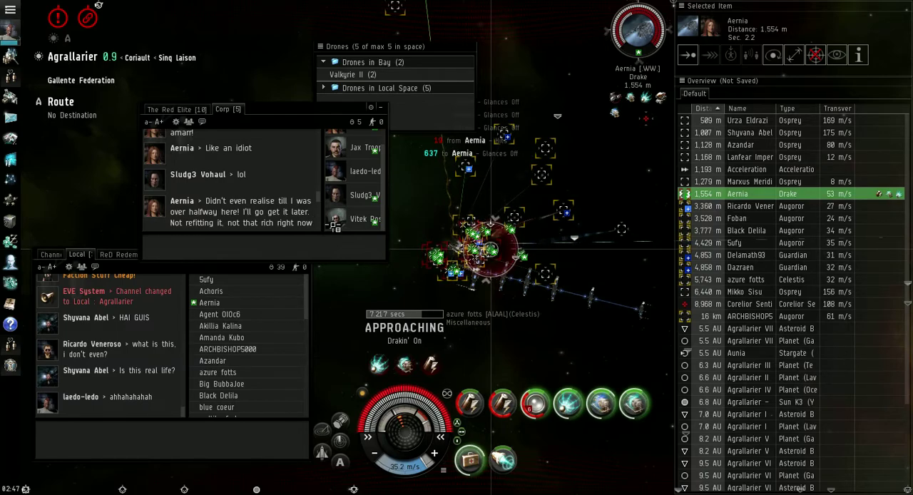
scroll(354, 235, "up", 5)
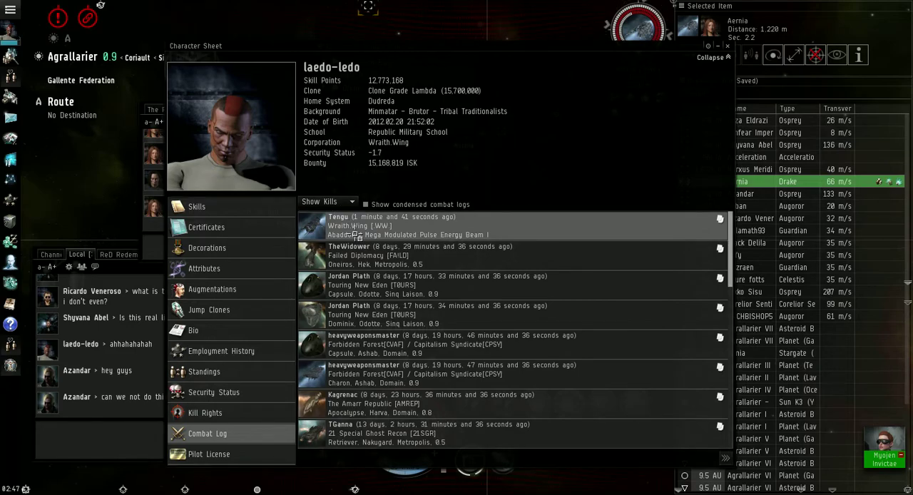
Review Sludg3 Vohaul's Tengu kill report, then close it and the character sheet
double_click(357, 235)
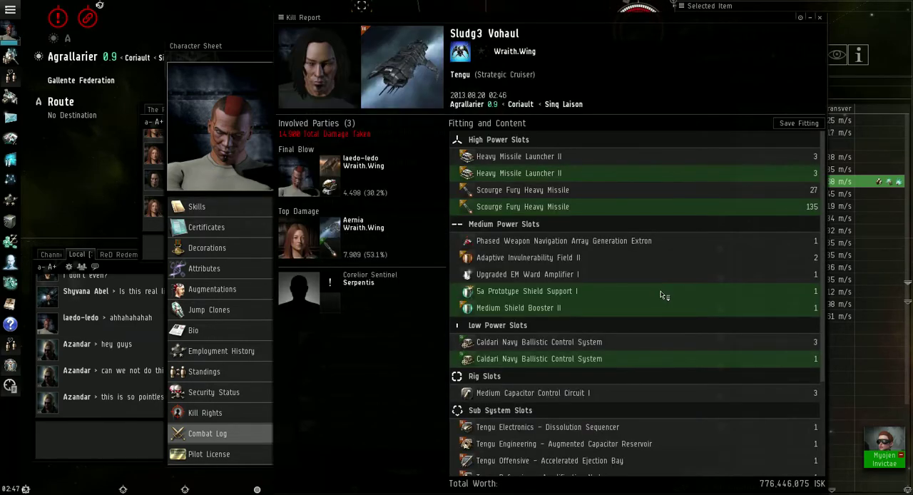
scroll(660, 299, "down", 1)
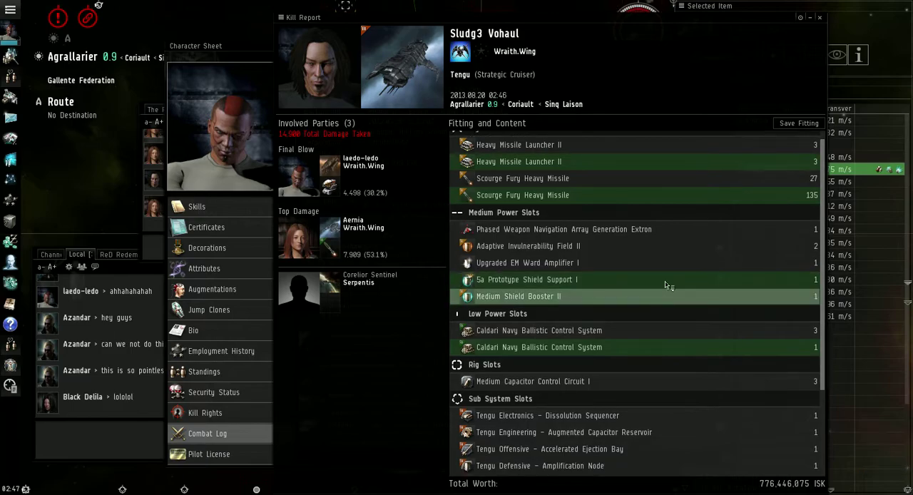
left_click(822, 20)
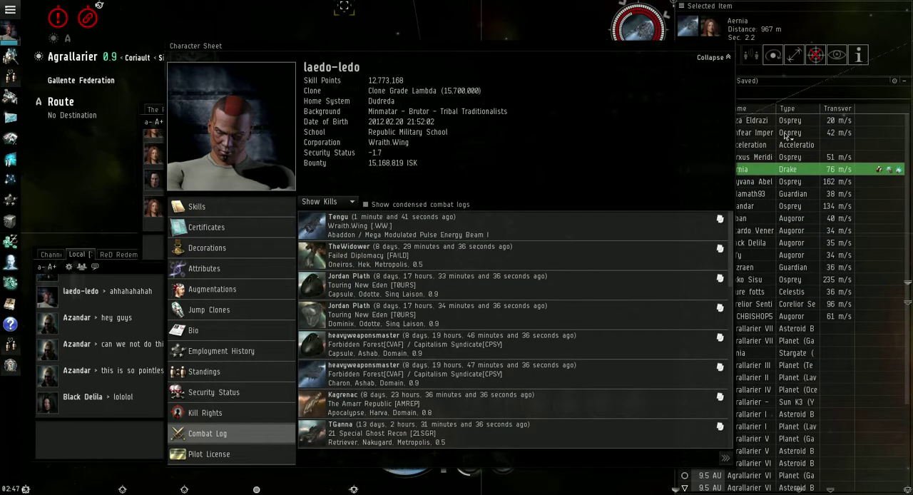
left_click(727, 56)
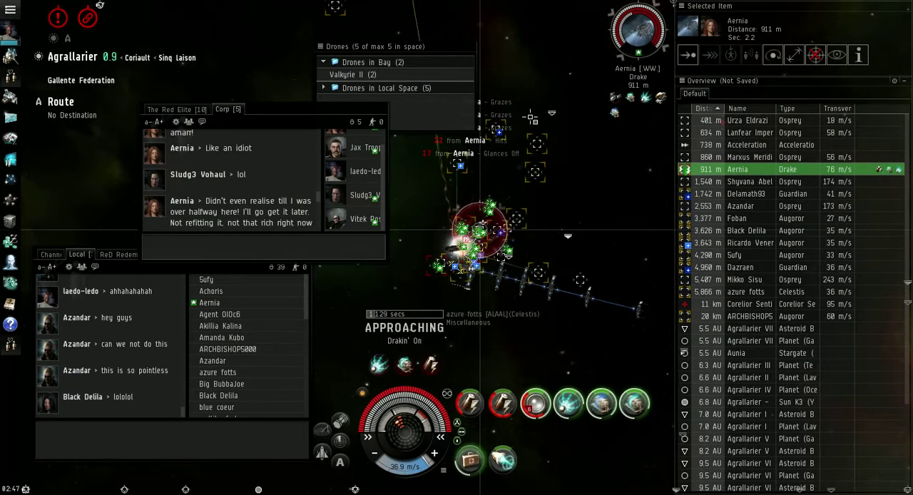
Leave the chat box and select ARCHBISHOP5000's Augoror at 23 km in the Overview
left_click(448, 305)
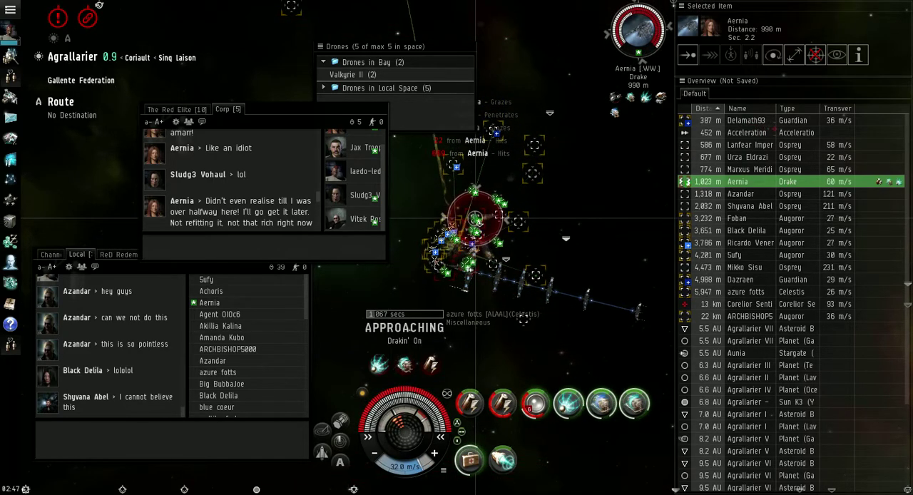
left_click(749, 316)
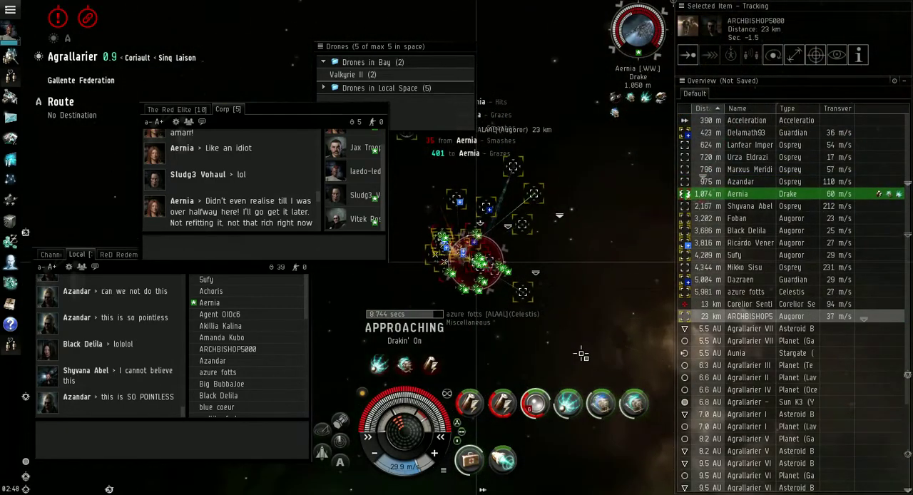
Start a private conversation with the Drake pilot and ask 'shall we leave this?'
right_click(646, 45)
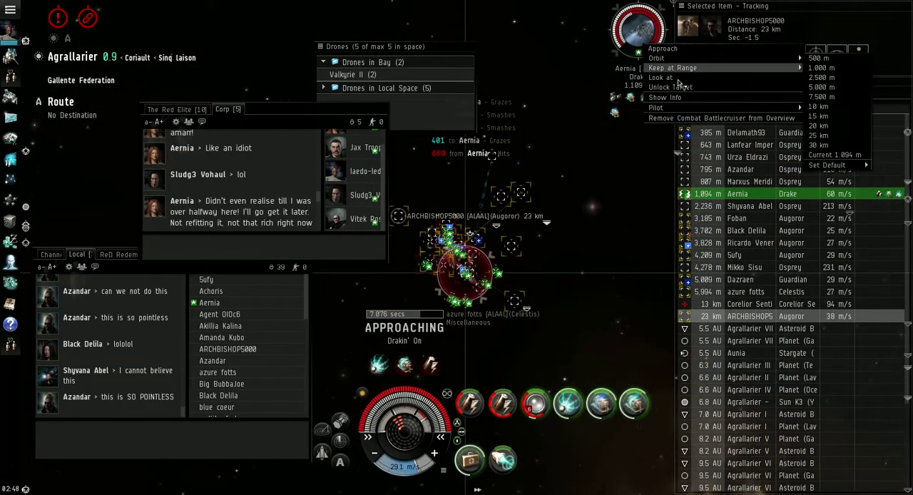
mouse_move(721, 107)
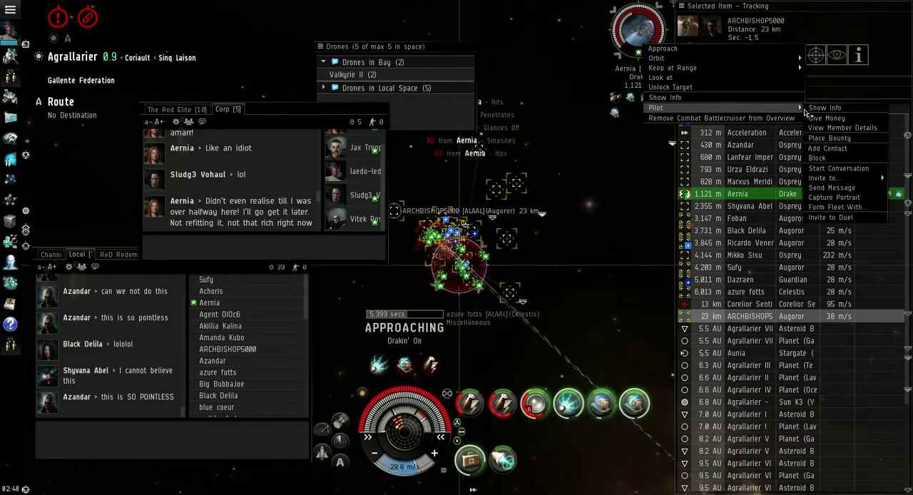
left_click(592, 289)
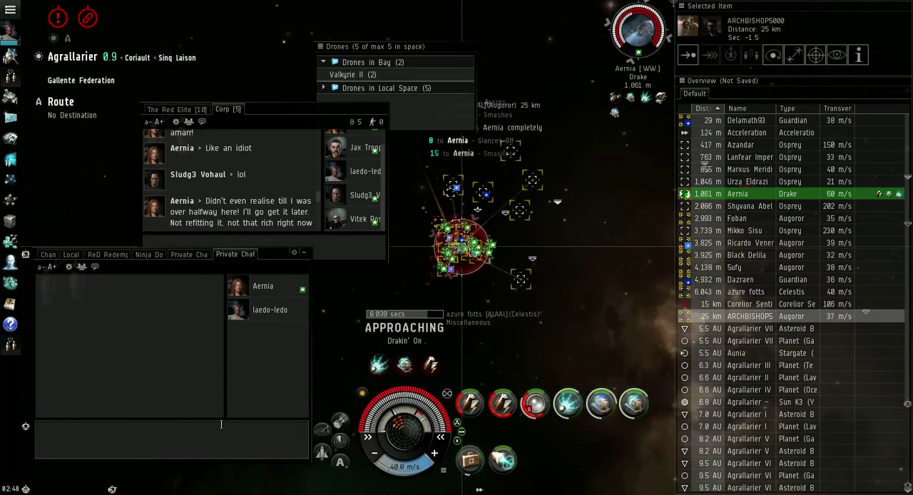
type("shall we lea")
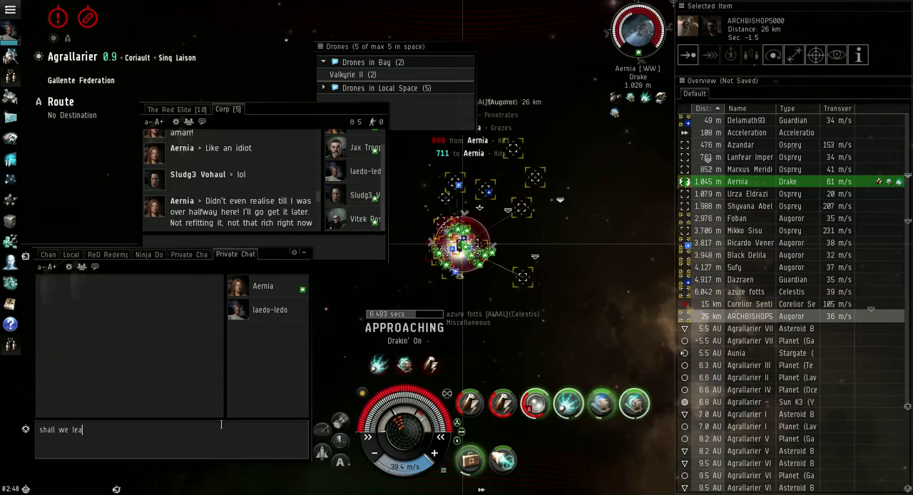
type("his?")
key("Return")
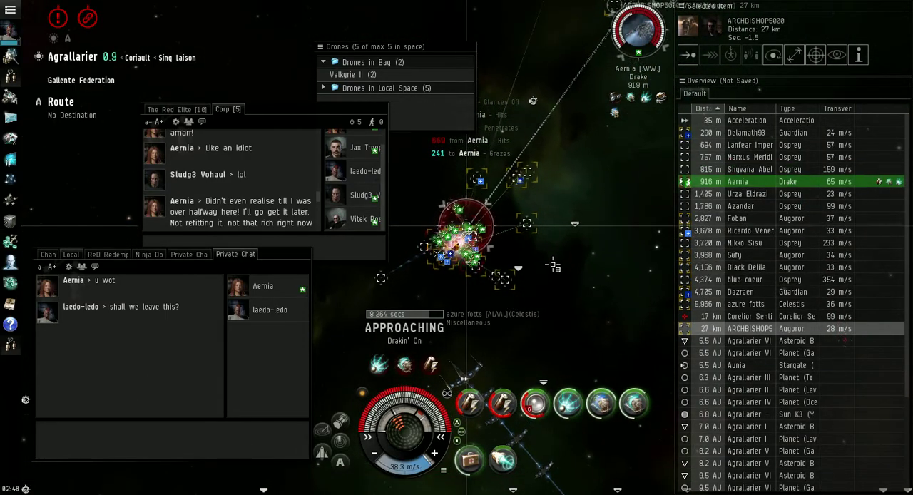
scroll(575, 230, "up", 5)
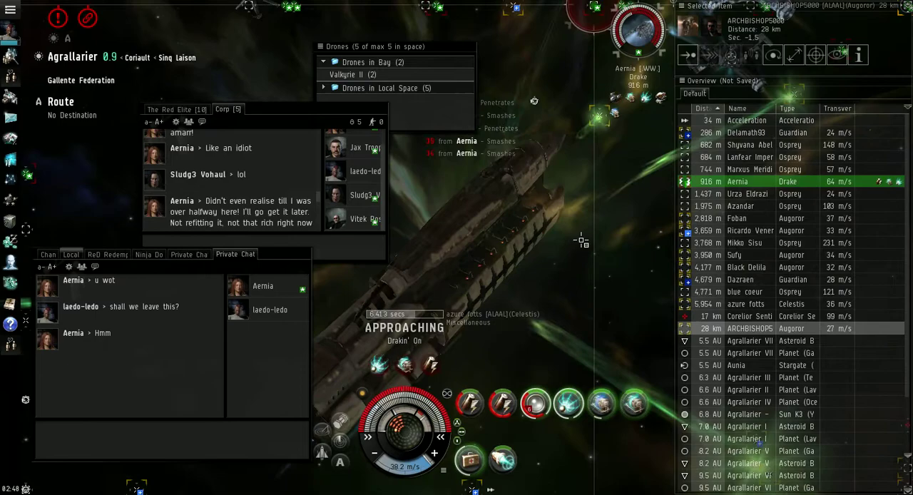
scroll(580, 244, "down", 5)
Post 'lol' in the private chat and orbit the camera around the fight
left_click(207, 423)
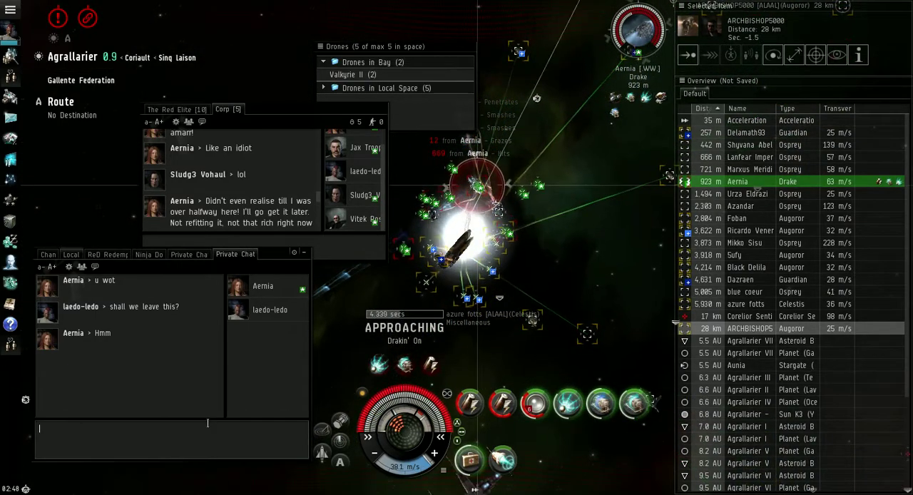
type("lol")
key("Return")
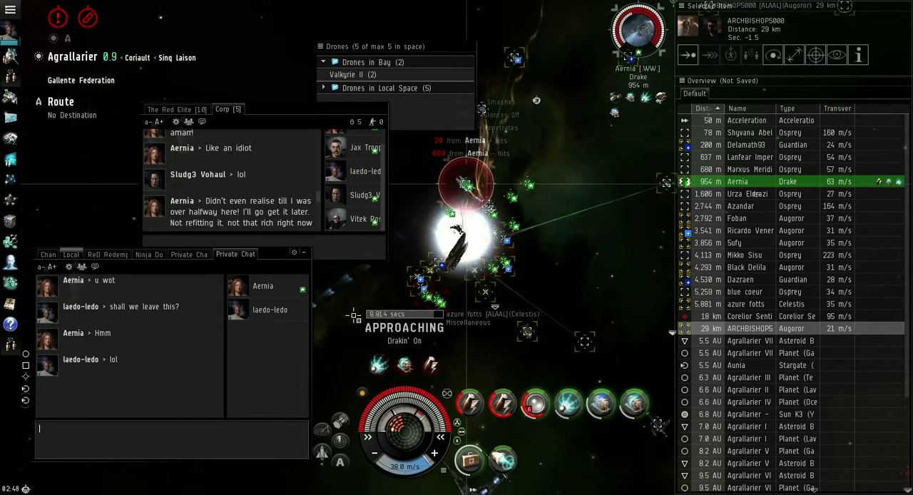
left_click_drag(513, 299, 531, 303)
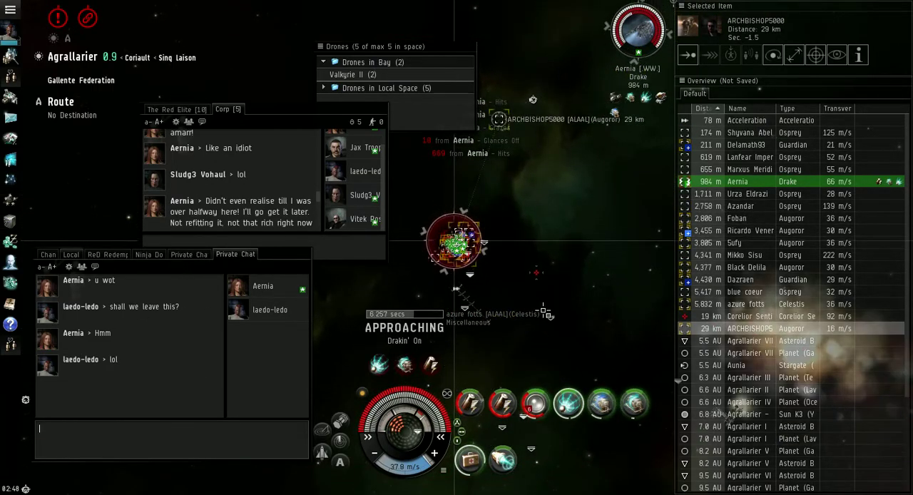
left_click_drag(534, 305, 547, 345)
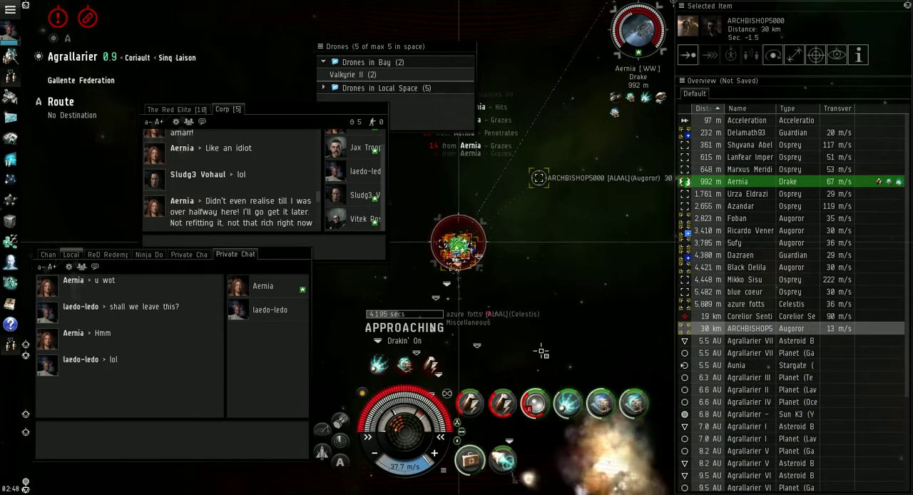
scroll(316, 230, "down", 3)
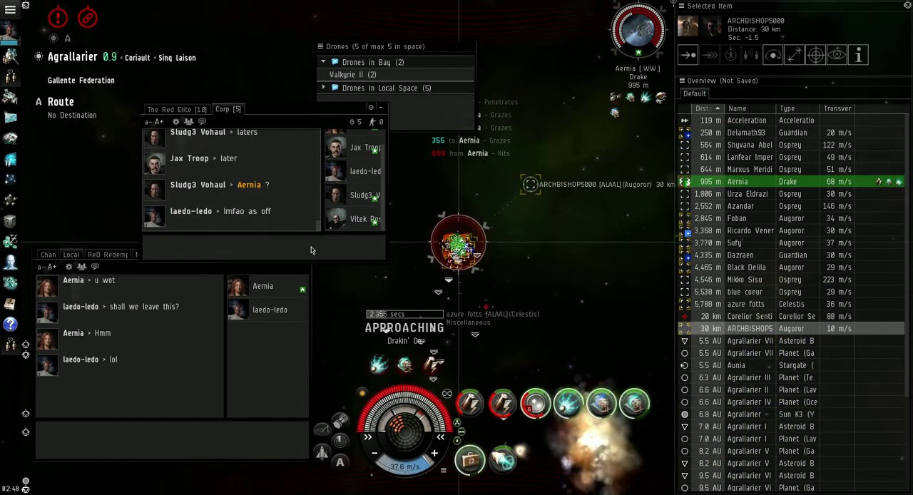
Erase the half-typed corp chat text and dismiss a corp member's options unused
left_click(311, 250)
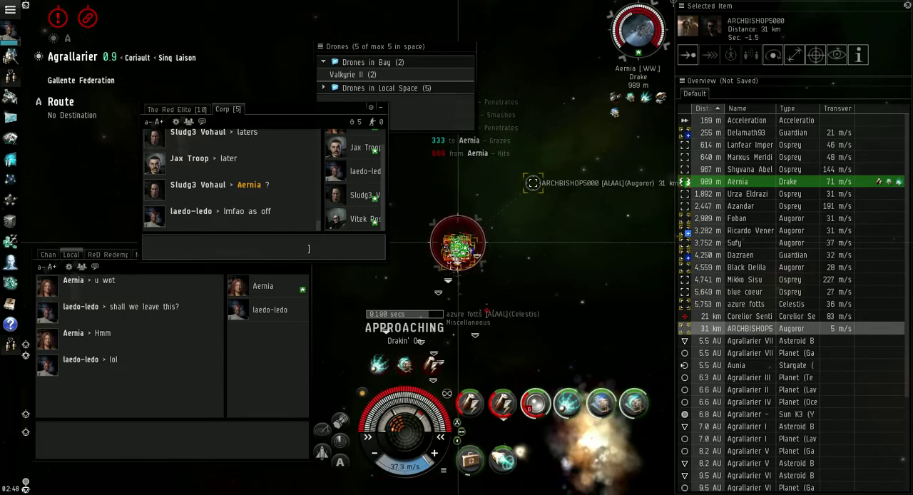
type("did")
key("BackSpace")
key("BackSpace")
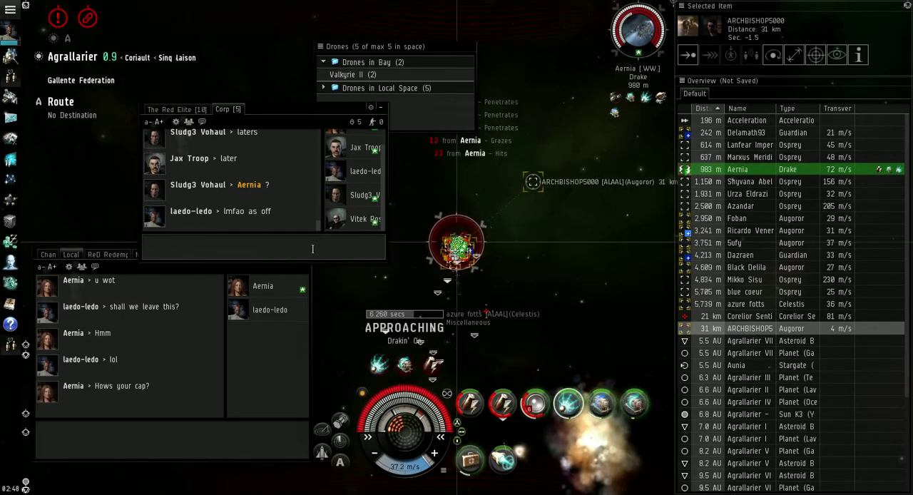
scroll(357, 179, "up", 2)
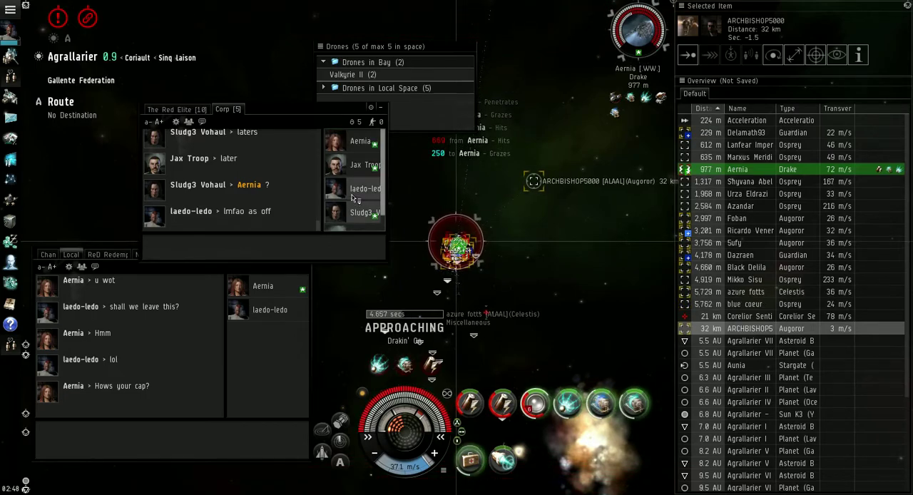
right_click(354, 145)
left_click(389, 169)
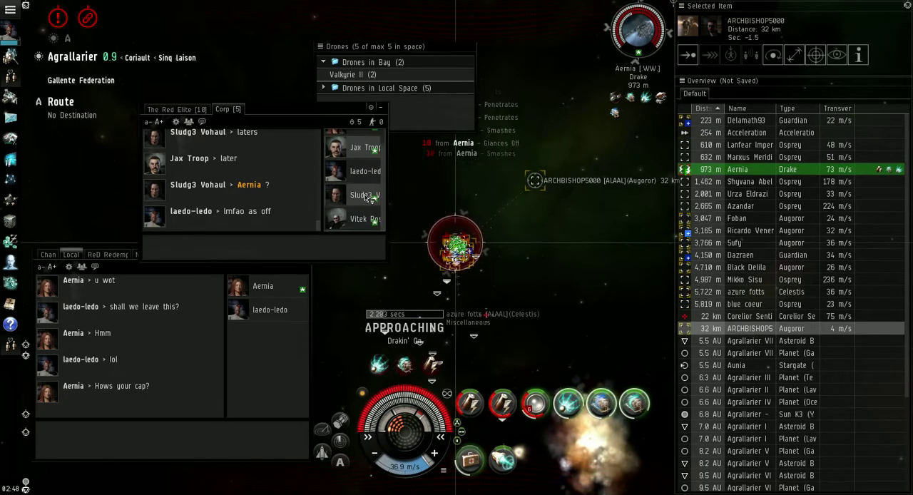
Start a private conversation with another corp member, then begin a reply in private chat
right_click(367, 197)
left_click(429, 261)
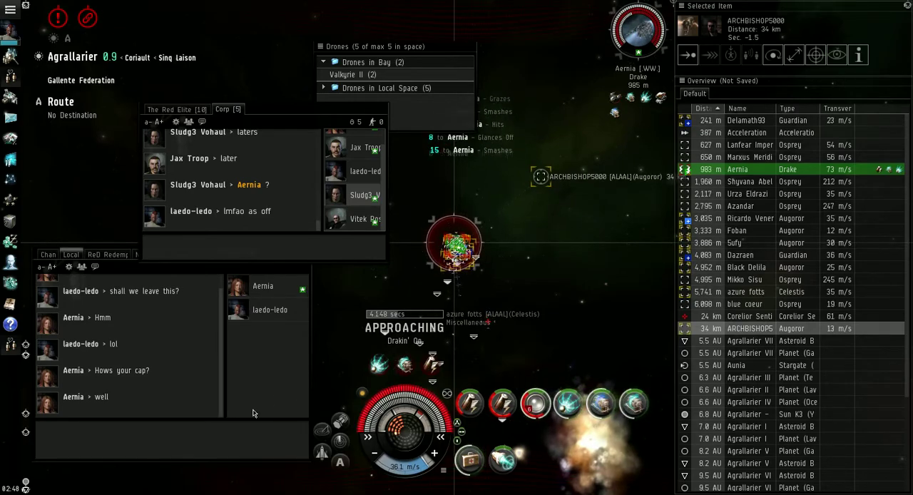
left_click(172, 435)
type("iv gor trea")
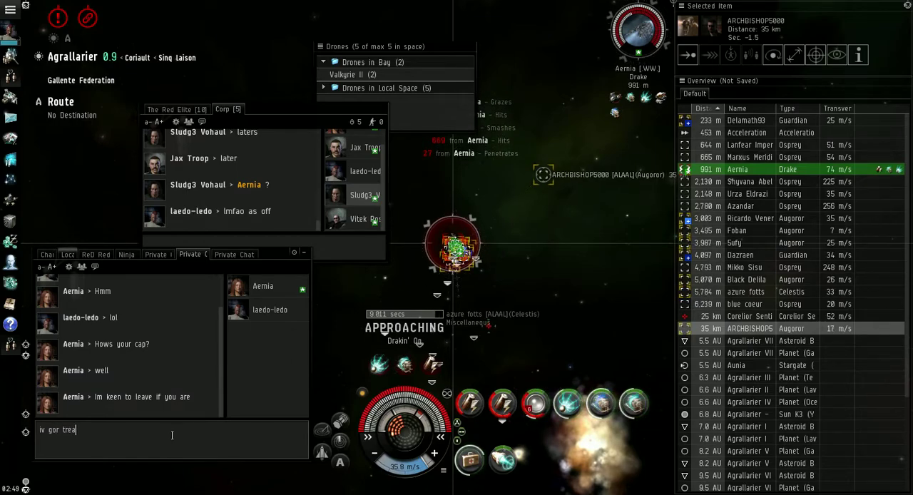
type("lau")
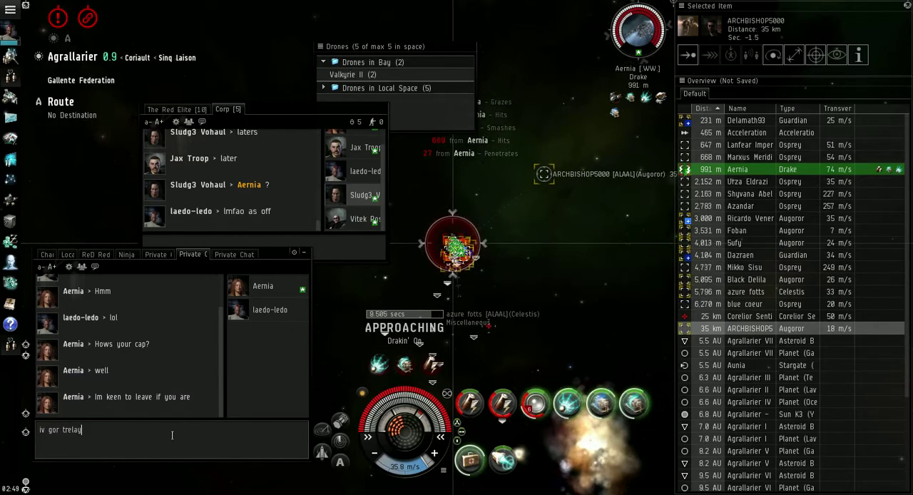
type("lo")
Send two private chat replies ending with 'I've dropped point', then activate a module on the target
key("Return")
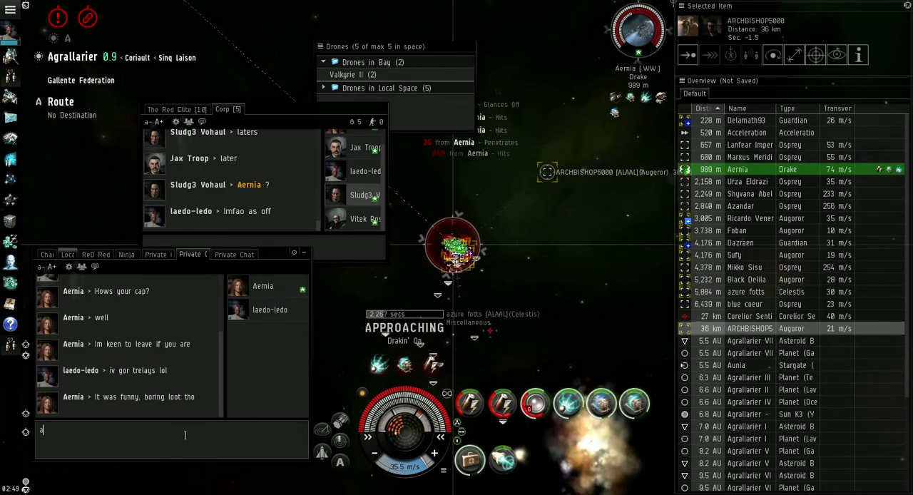
type("eed")
key("Return")
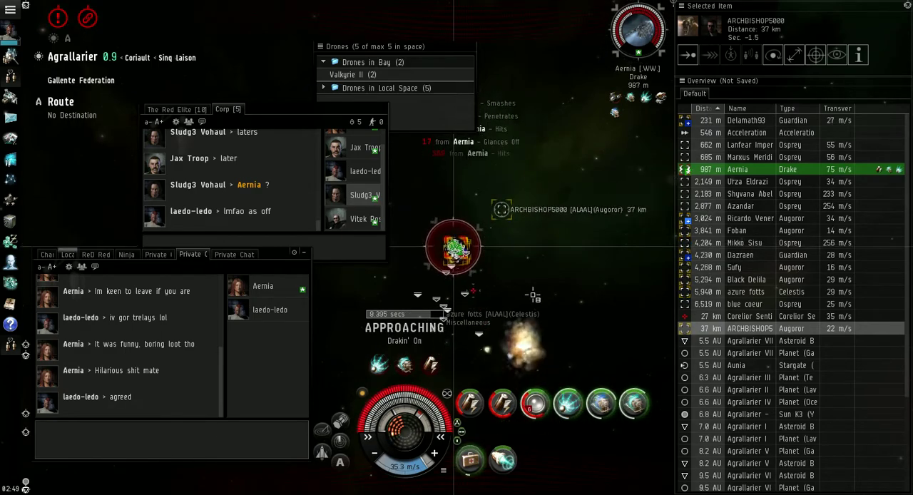
left_click(535, 405)
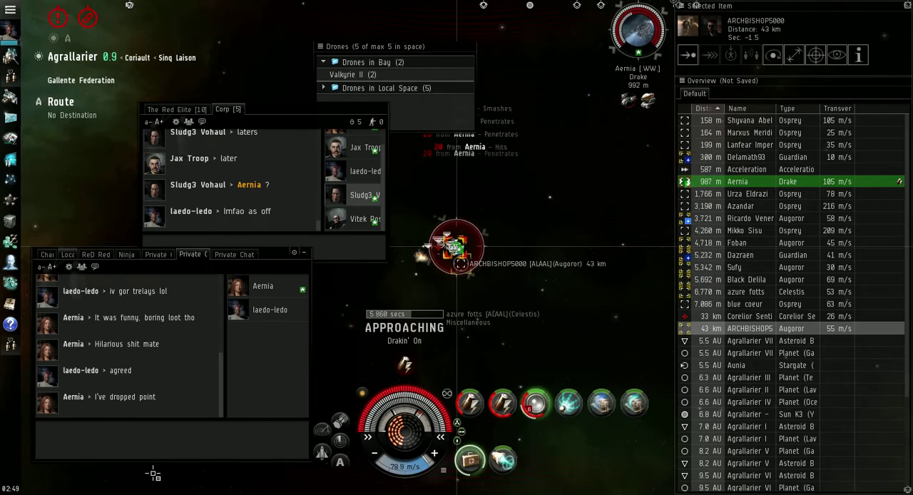
Post 'i almost killed him the bastad =(' in the new private chat
left_click(234, 254)
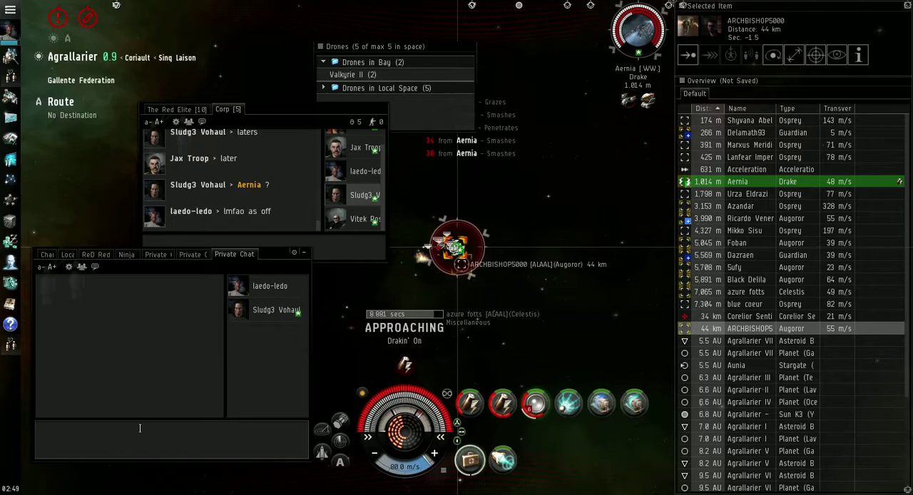
type("i almost killed him the bastard = (")
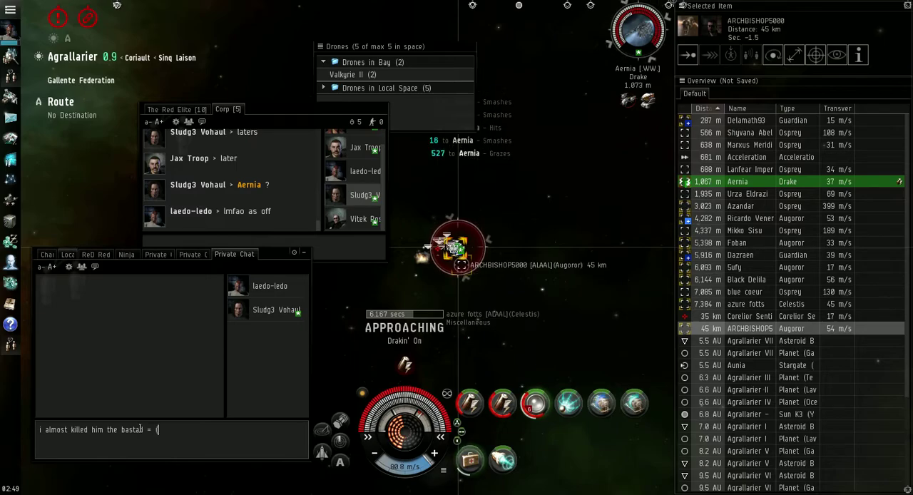
key("Return")
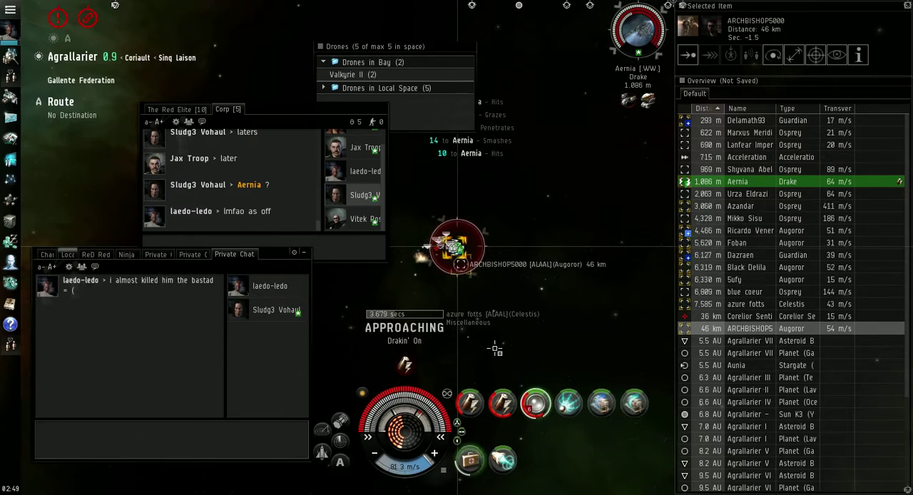
scroll(495, 350, "down", 5)
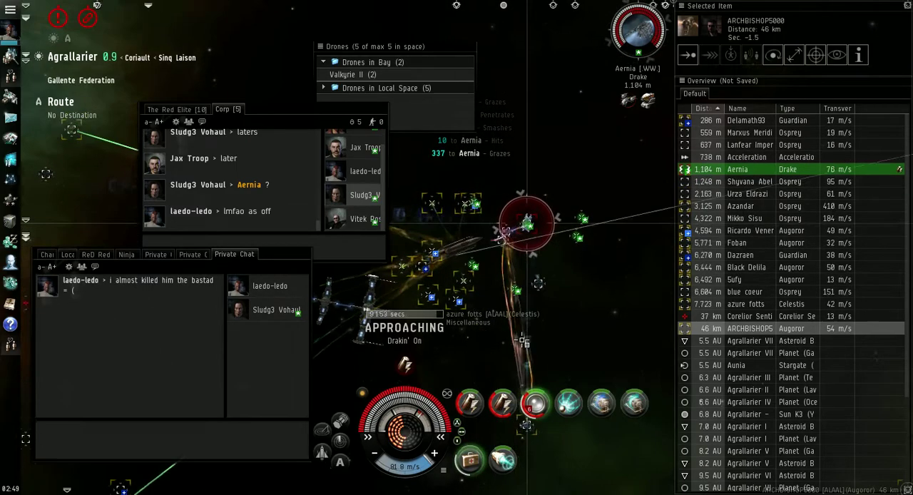
Swing the camera around the fleet from several angles, including toward the bright nebula
mouse_move(523, 343)
left_mouse_down()
mouse_move(550, 286)
mouse_move(588, 298)
mouse_move(683, 255)
left_mouse_up()
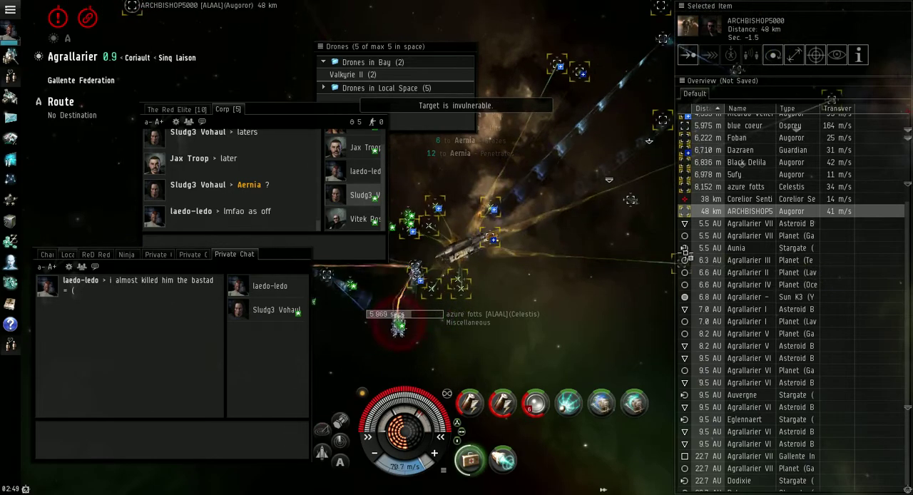
scroll(785, 250, "up", 5)
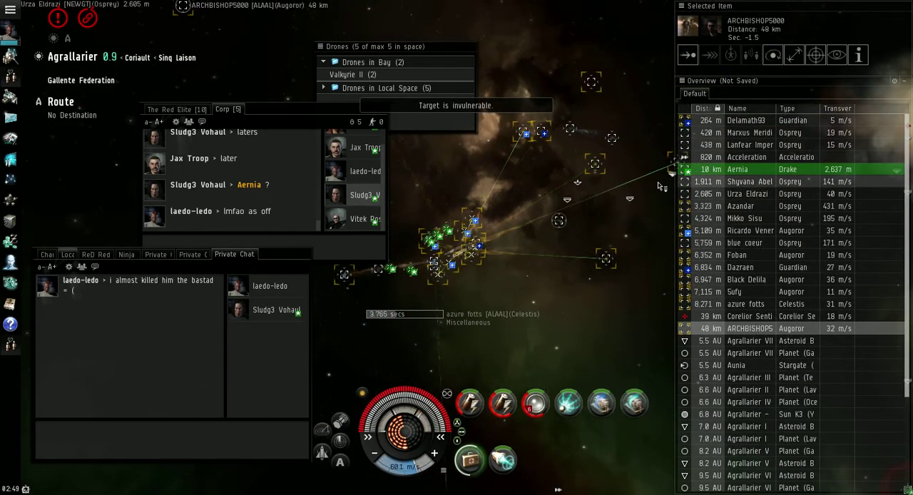
left_click_drag(660, 184, 696, 287)
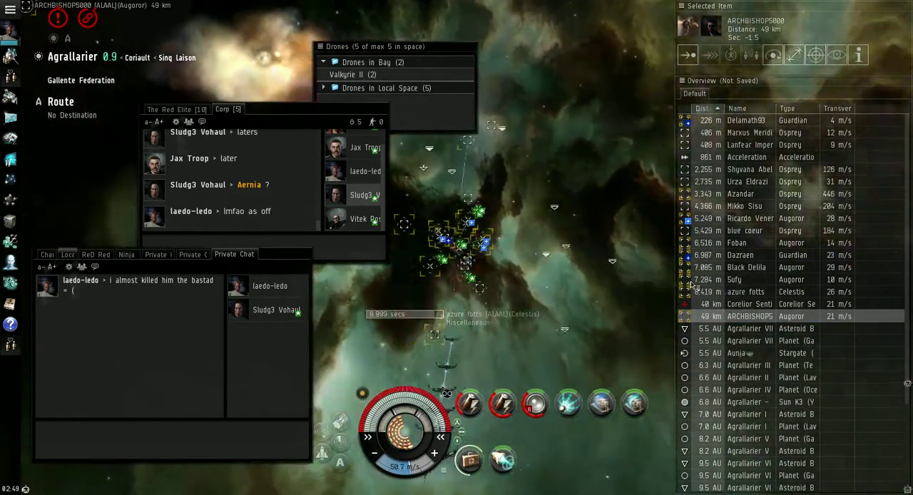
left_click_drag(571, 286, 428, 214)
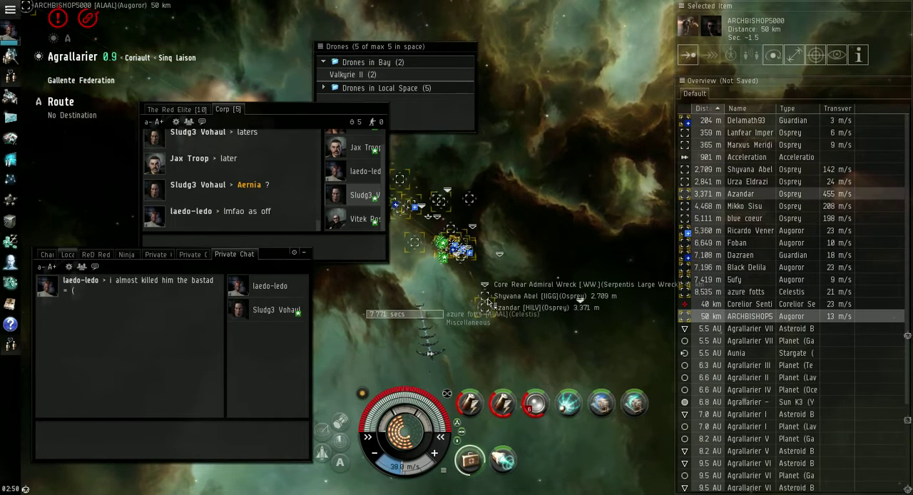
left_click_drag(475, 314, 516, 240)
scroll(515, 239, "up", 8)
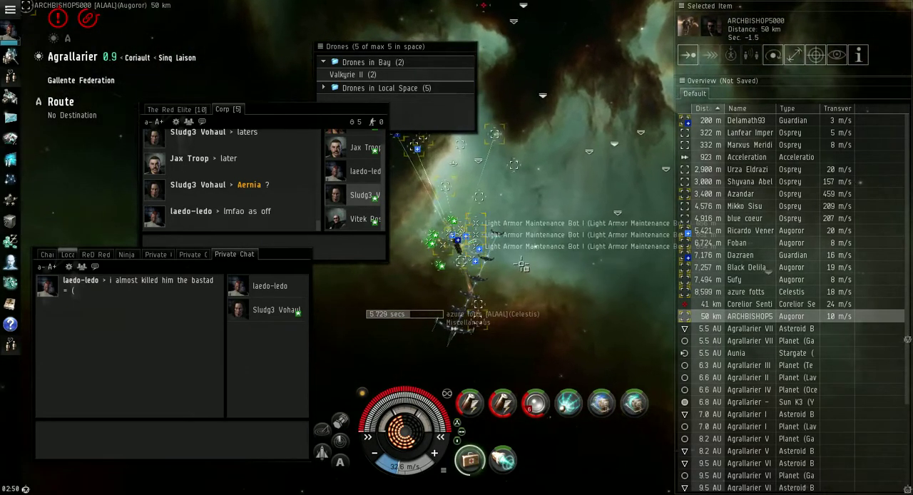
Return to Aernia's earlier private conversation, now showing 'That' and 'was'
left_click_drag(534, 288, 614, 214)
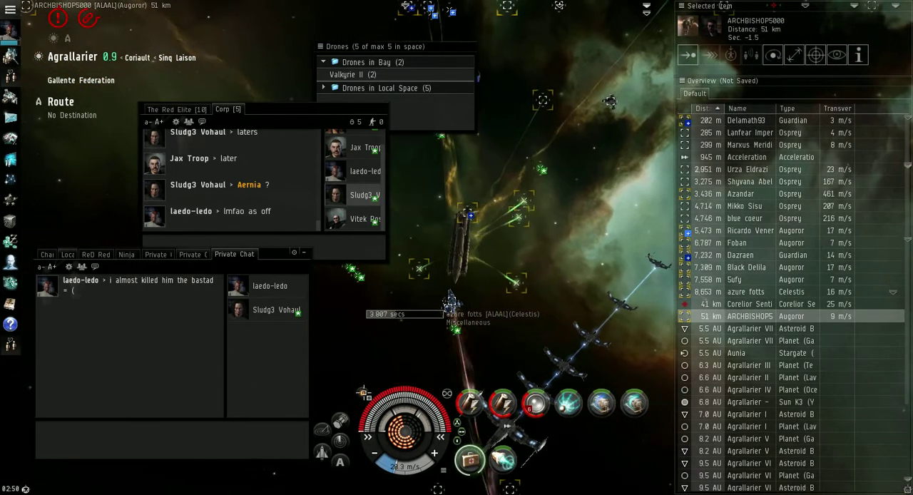
left_click(172, 435)
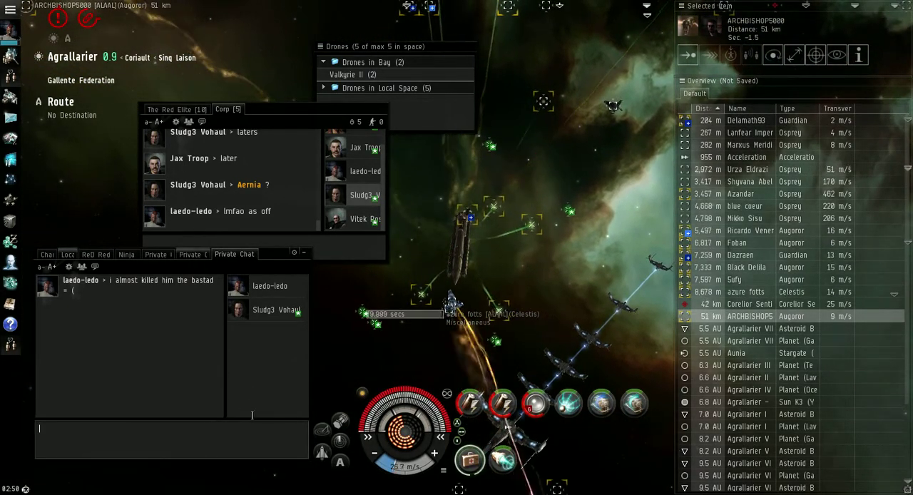
left_click(191, 254)
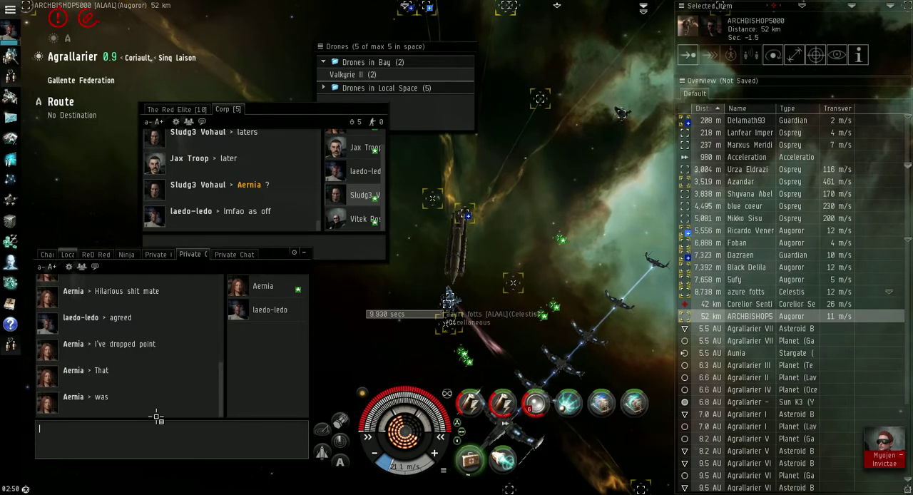